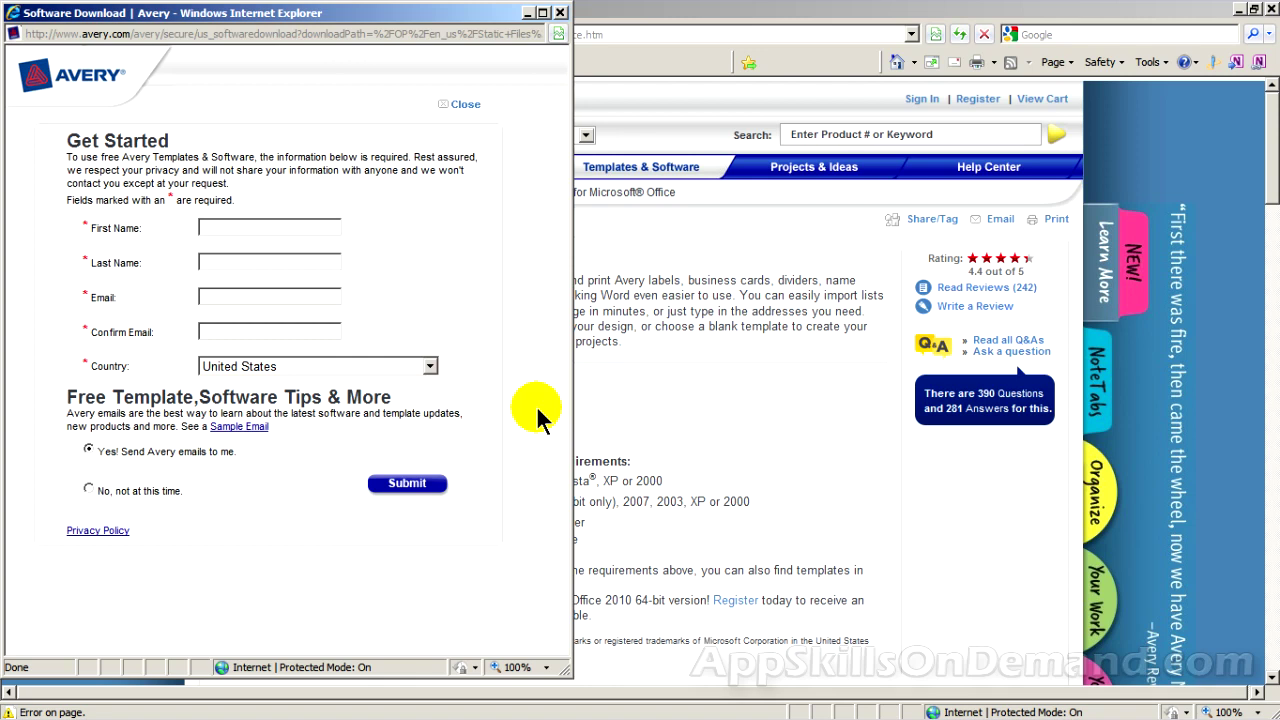
Enter the user's first name, last name and e-mail (twice), choose 'No, not at this time', and submit
{"action": "left_click", "coordinate": [213, 224]}
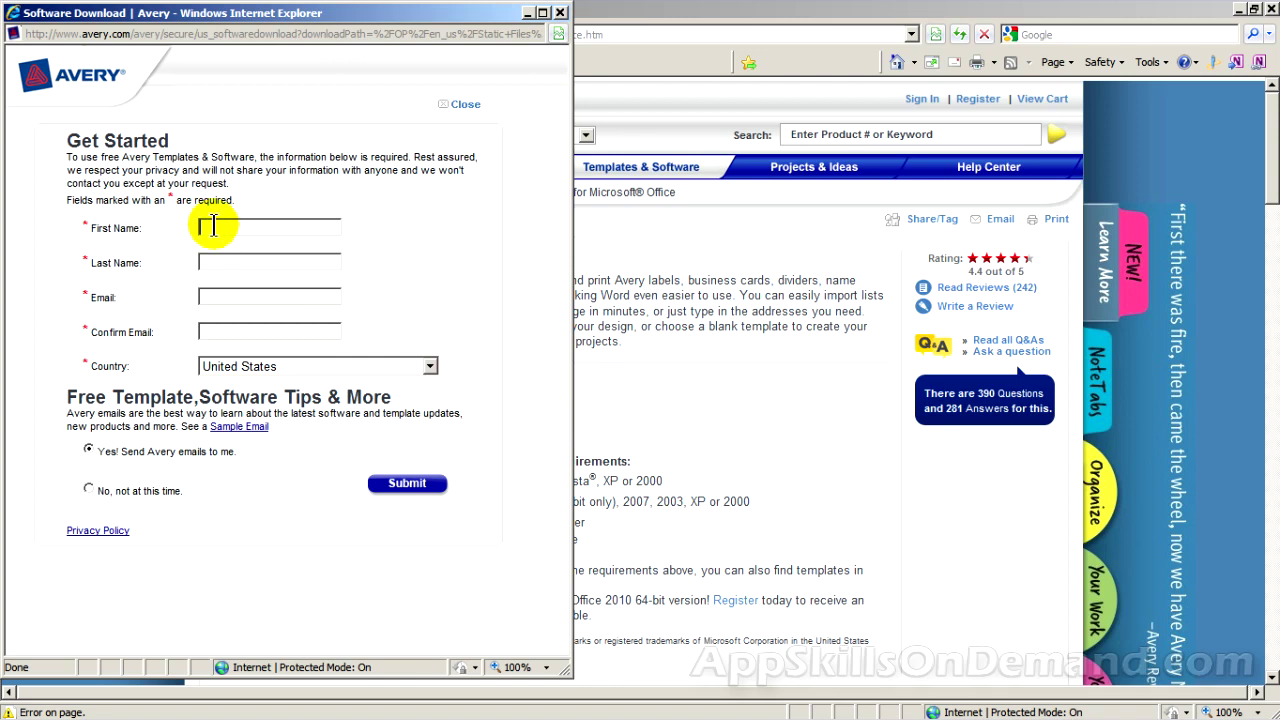
{"action": "left_click", "coordinate": [228, 259]}
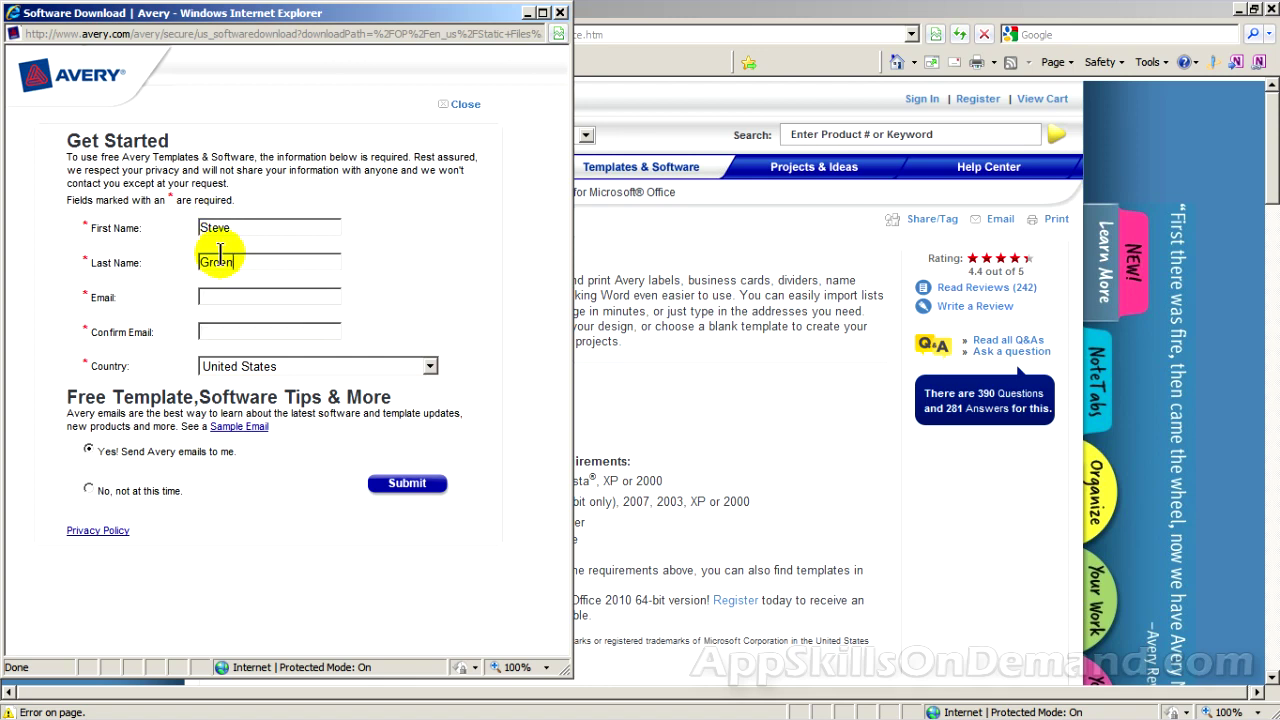
{"action": "left_click", "coordinate": [228, 293]}
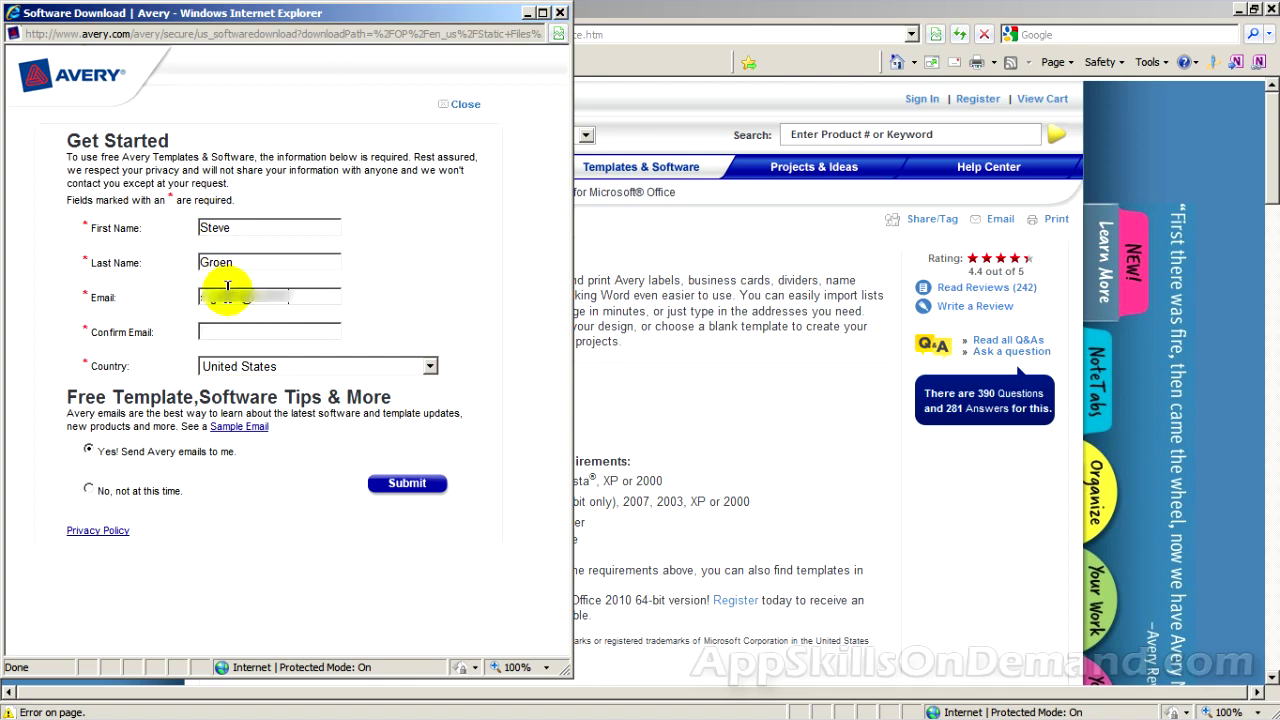
{"action": "left_click", "coordinate": [235, 330]}
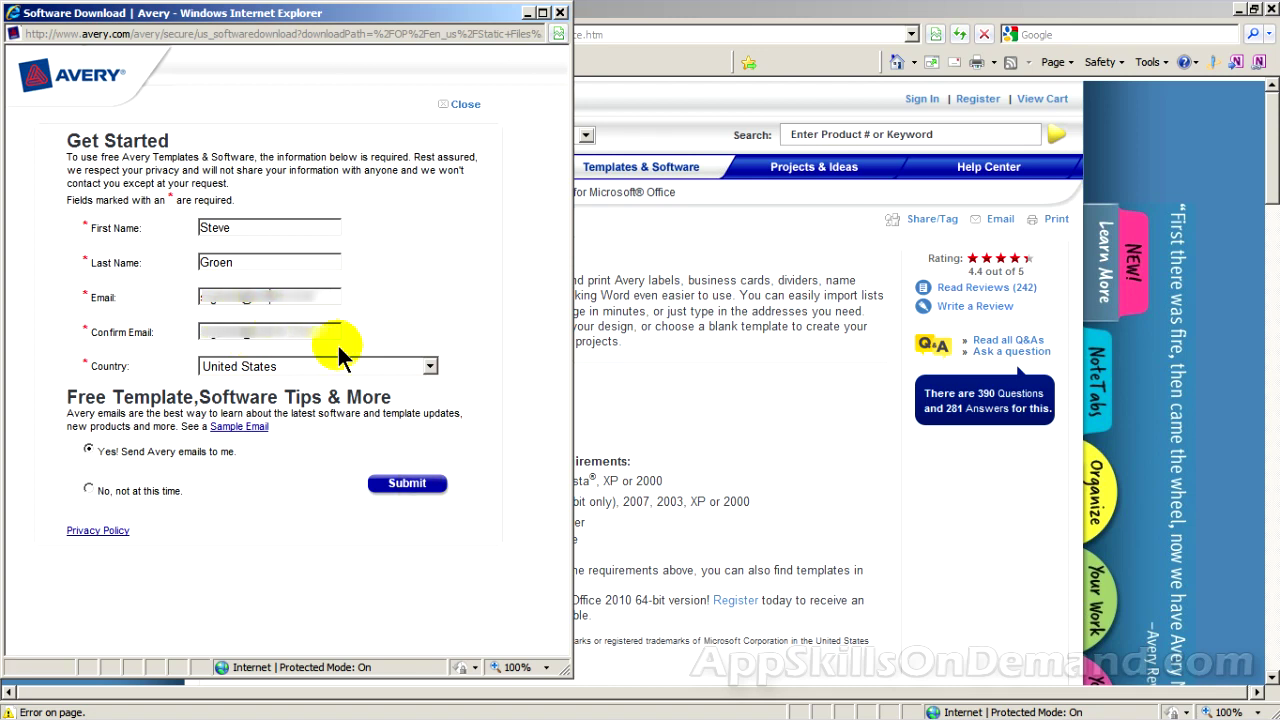
{"action": "left_click", "coordinate": [88, 489]}
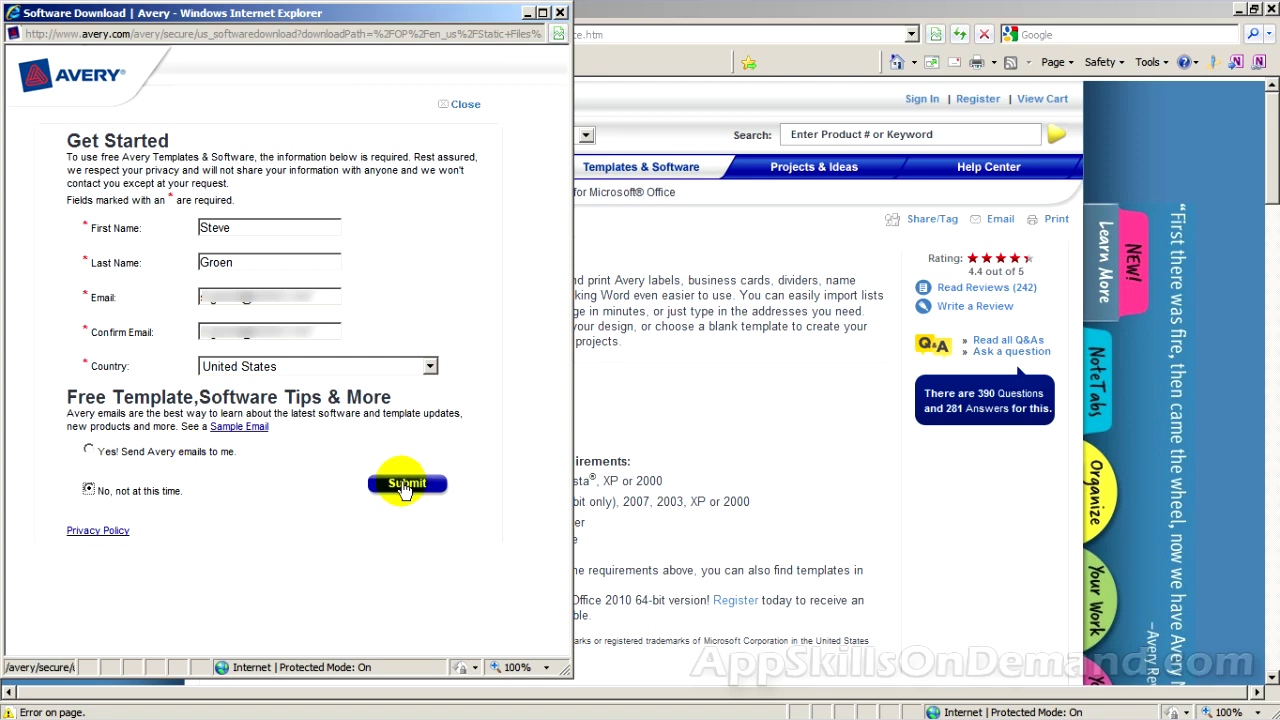
{"action": "left_click", "coordinate": [405, 485]}
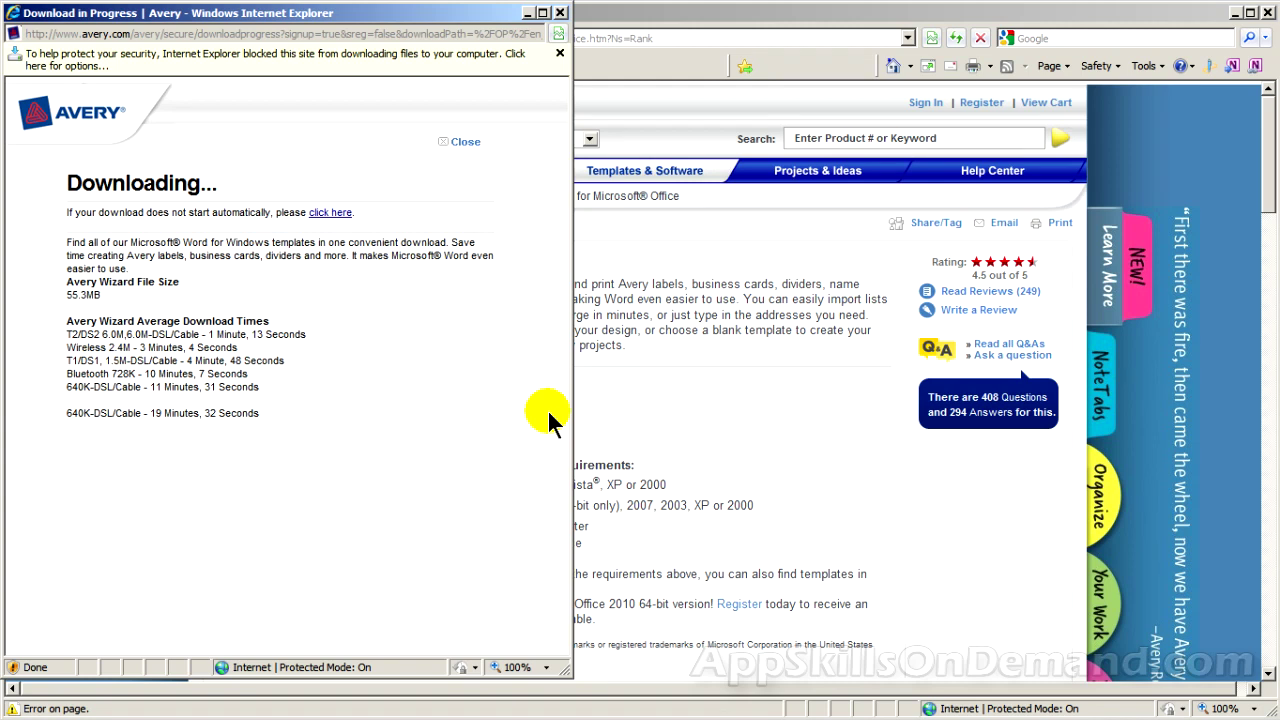
Unblock the Avery Wizard download via the information bar's Download File option
{"action": "left_click", "coordinate": [518, 64]}
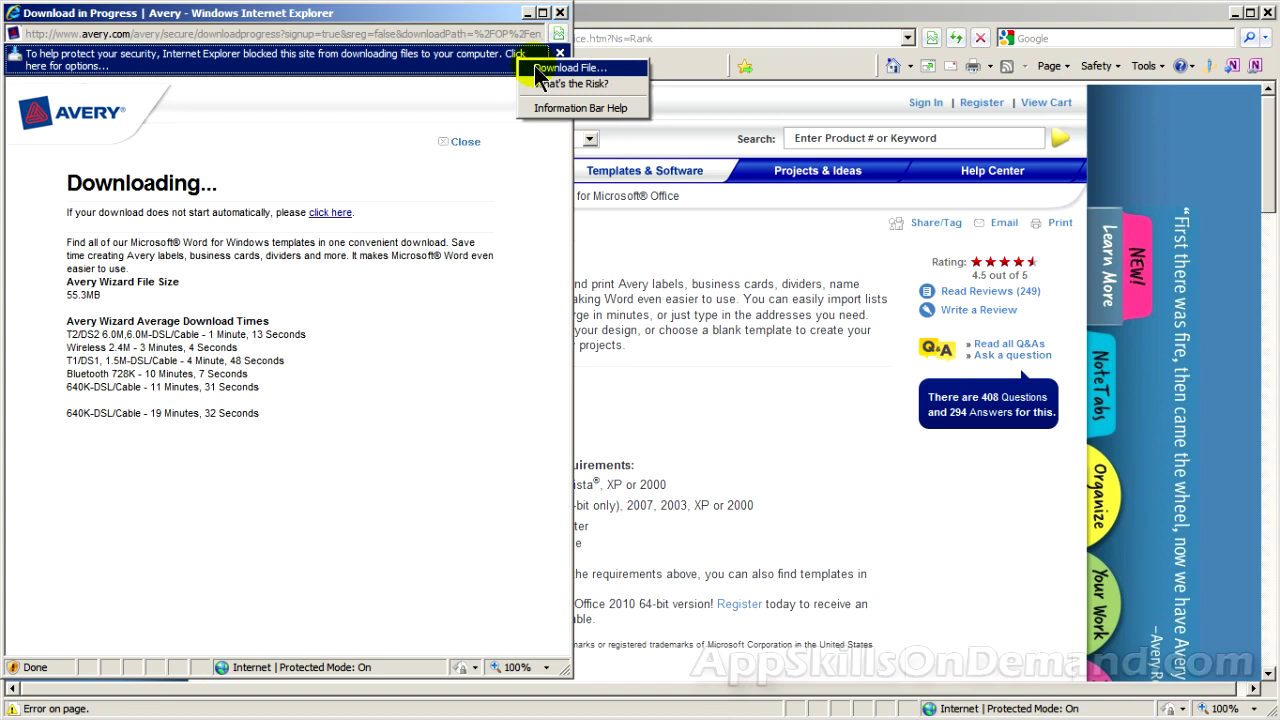
{"action": "left_click", "coordinate": [537, 68]}
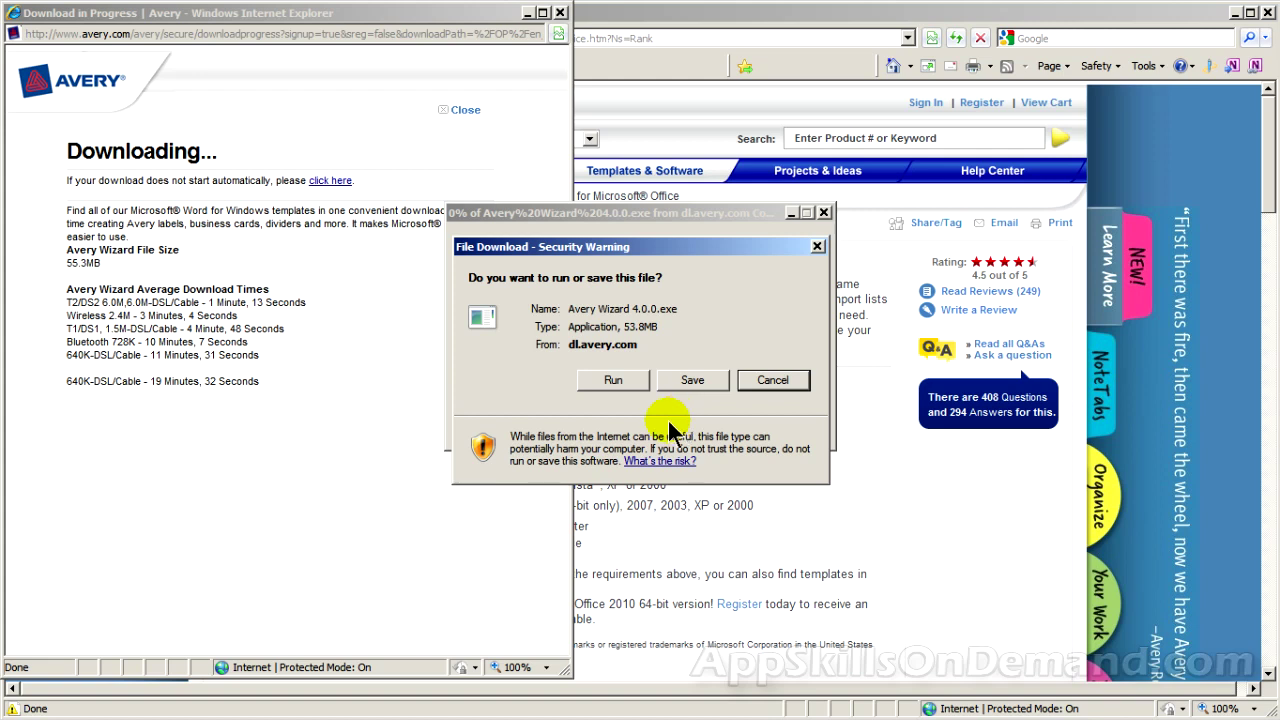
Run Avery Wizard 4.0.exe and confirm the security warning to launch its installer
{"action": "left_click", "coordinate": [628, 386]}
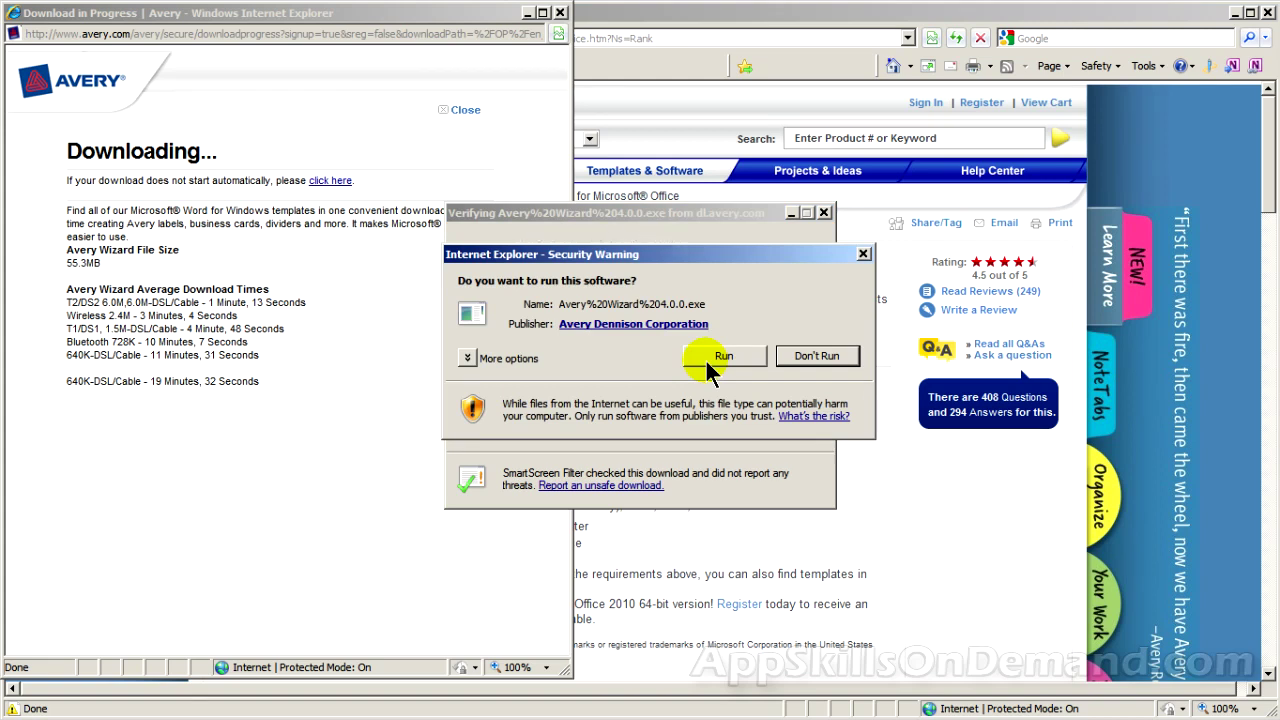
{"action": "left_click", "coordinate": [708, 366]}
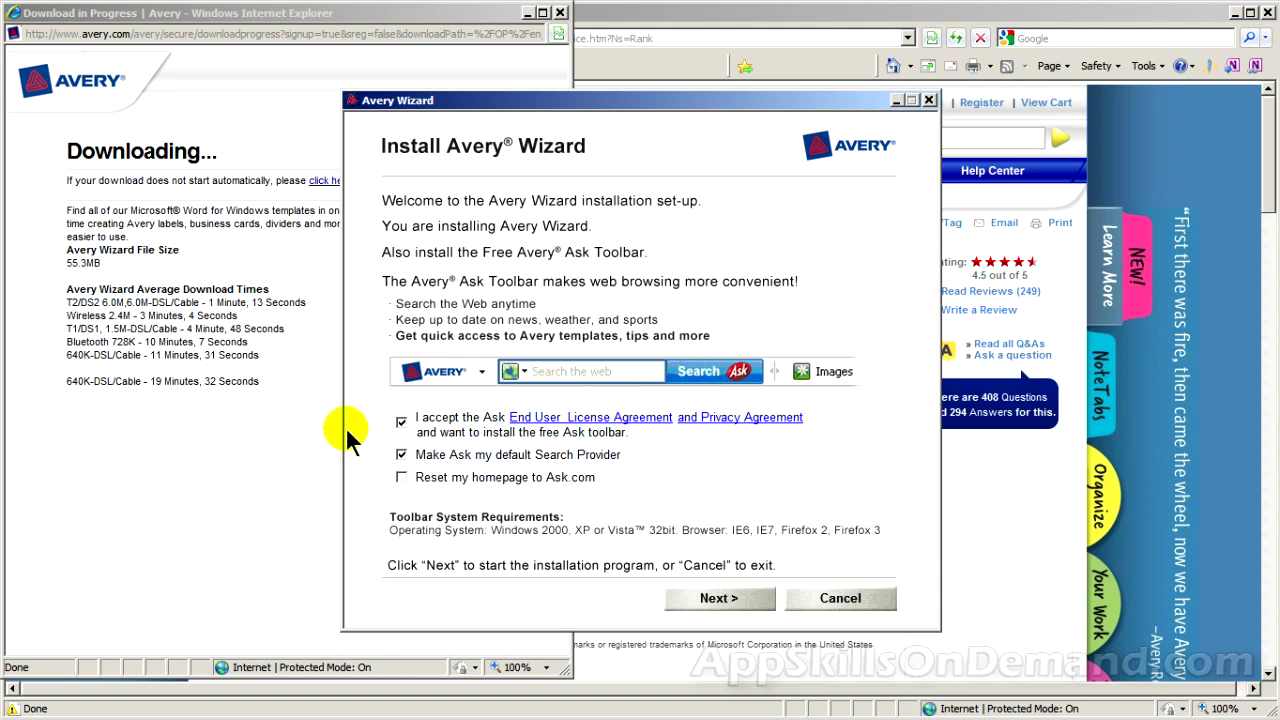
Uncheck the Ask End User License Agreement to skip the toolbar and continue
{"action": "left_click", "coordinate": [400, 422]}
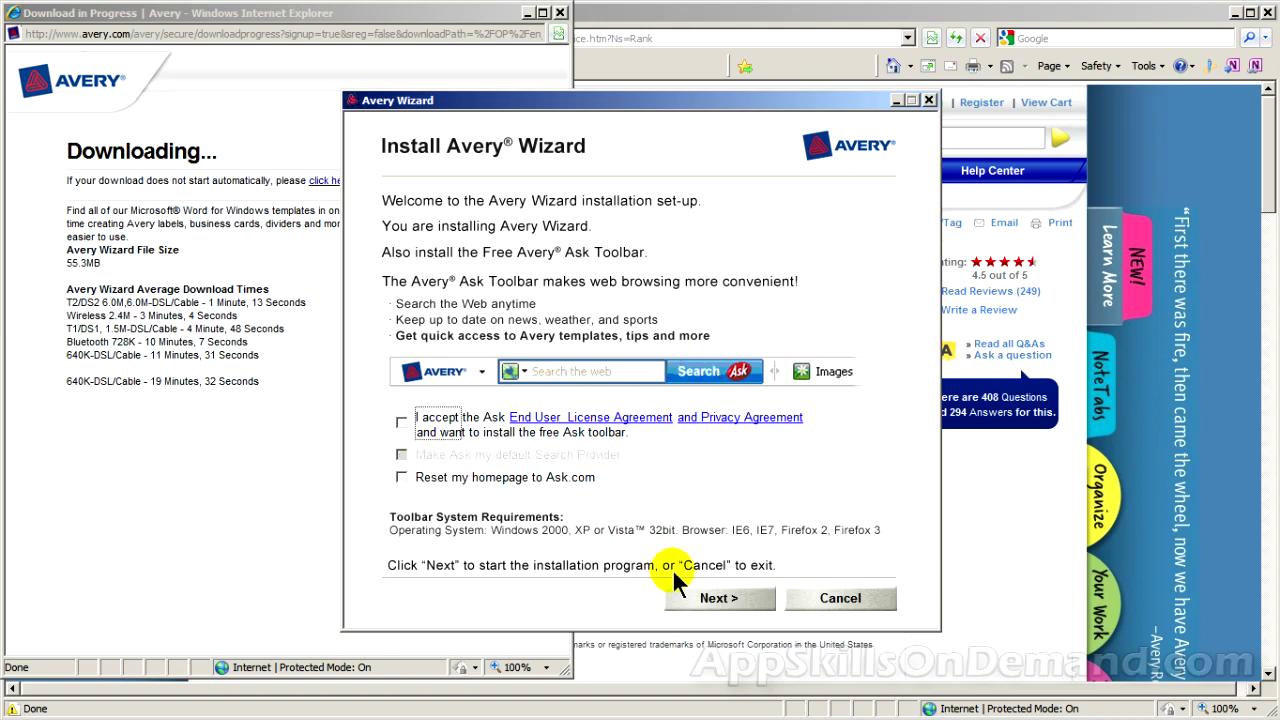
{"action": "left_click", "coordinate": [716, 600]}
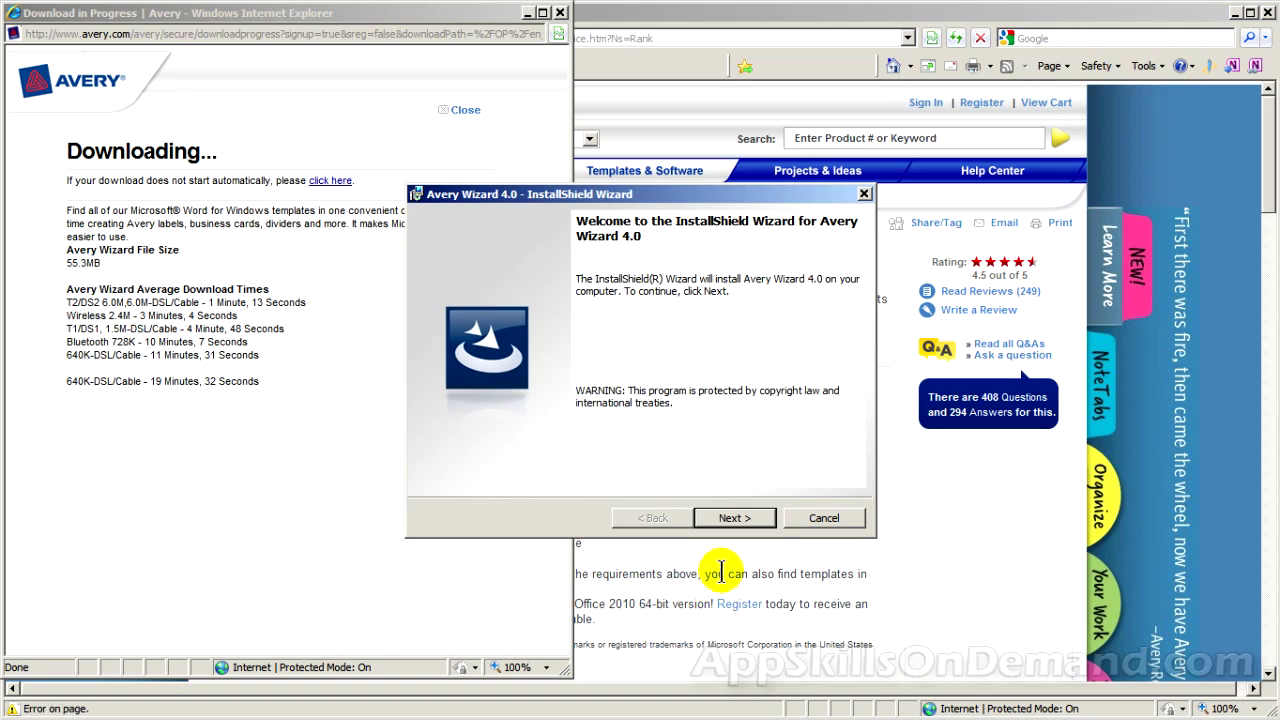
Accept the license terms, keep default customer info and destination folder, and choose Complete setup
{"action": "left_click", "coordinate": [733, 518]}
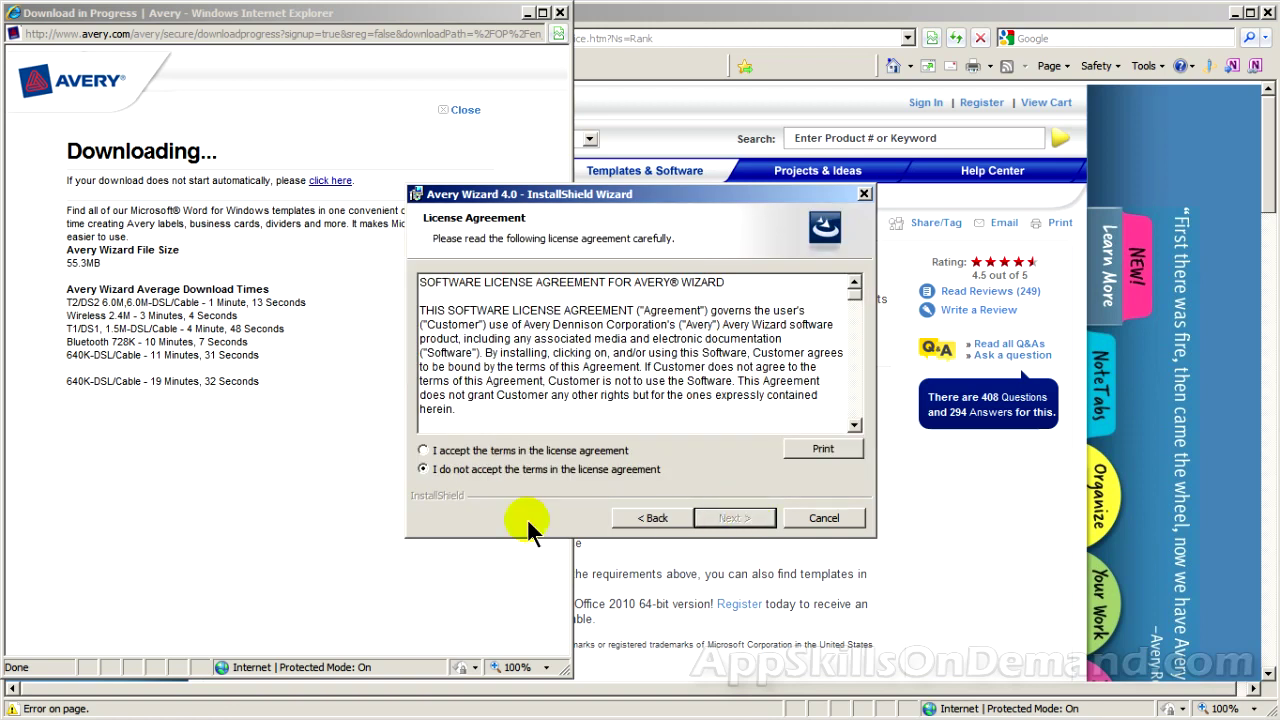
{"action": "left_click", "coordinate": [423, 451]}
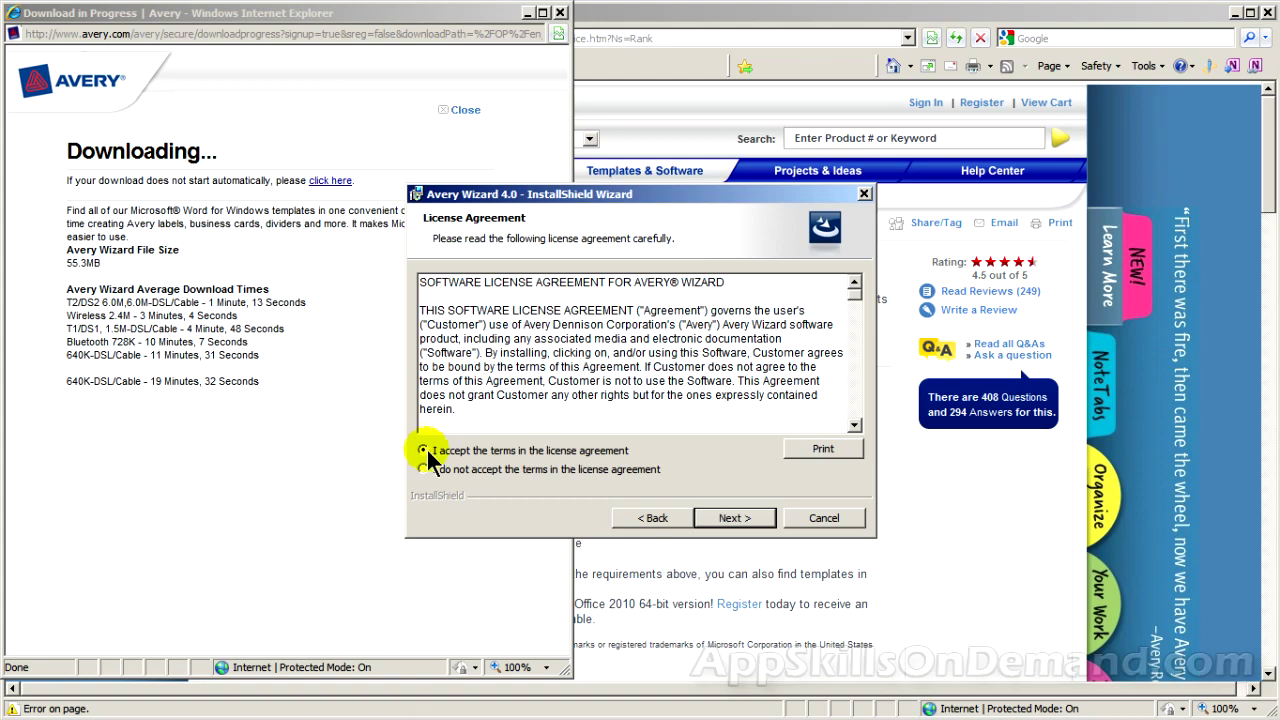
{"action": "left_click", "coordinate": [731, 518]}
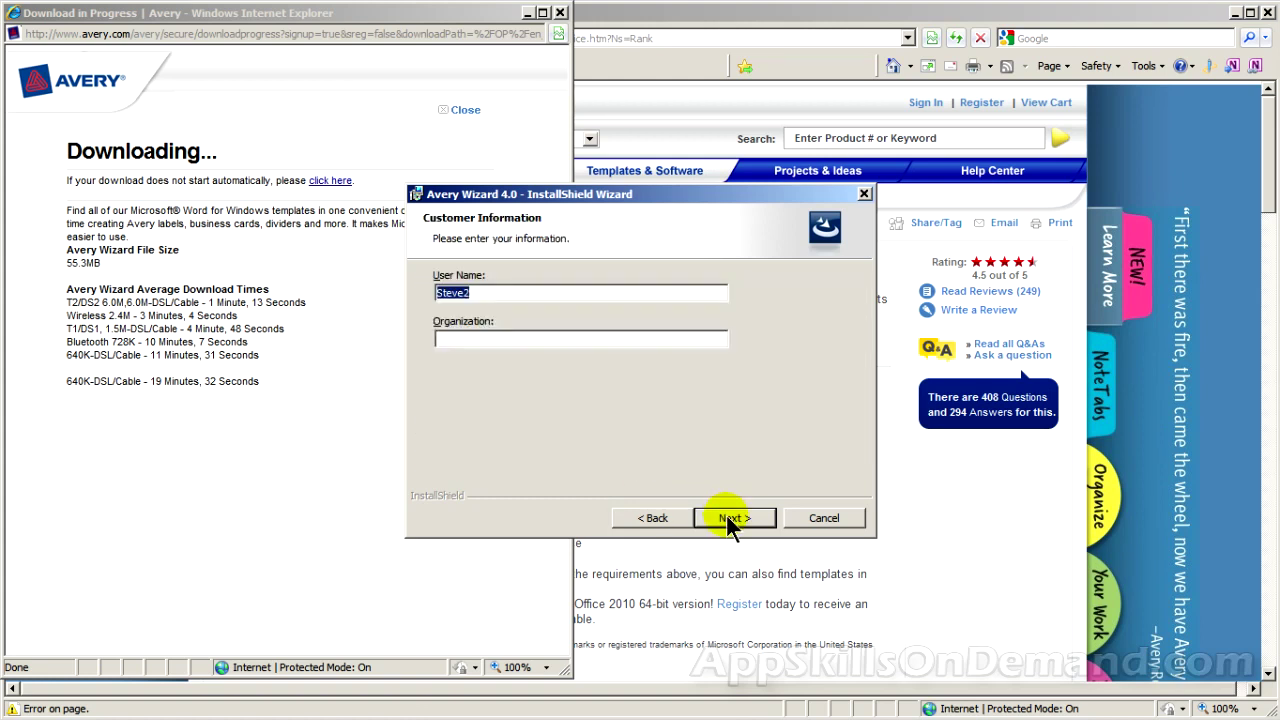
{"action": "left_click", "coordinate": [731, 518]}
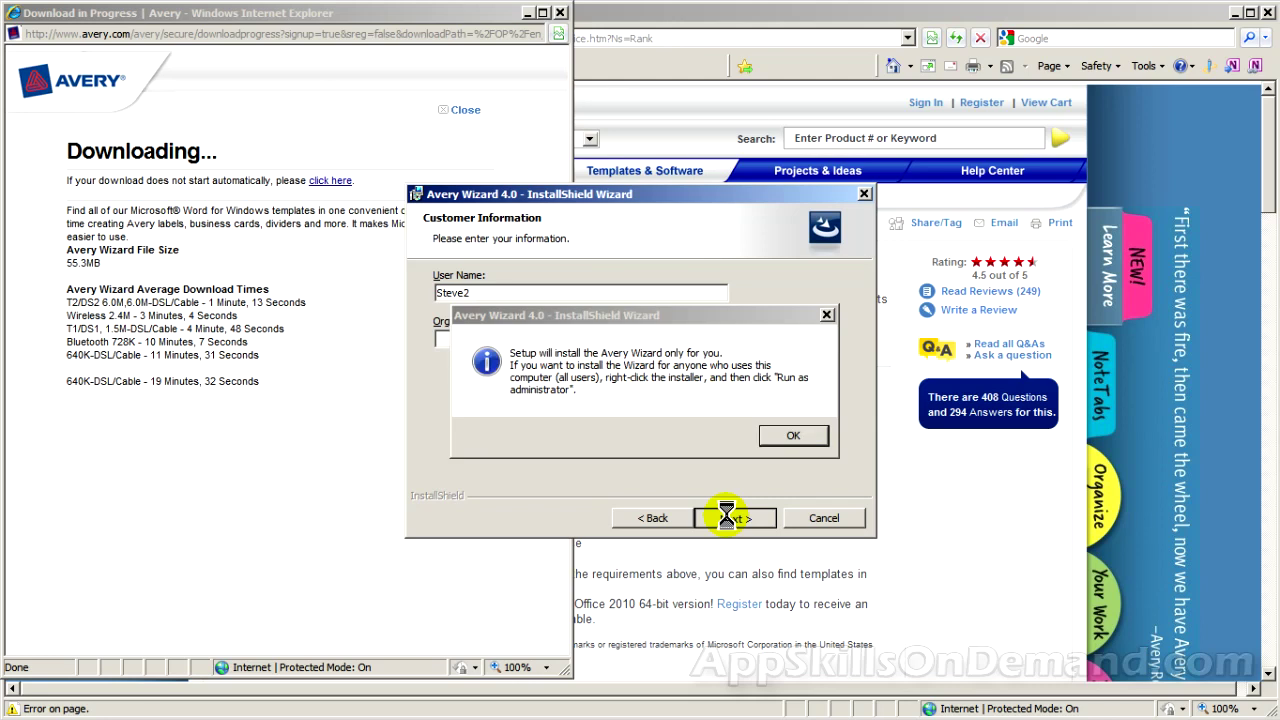
{"action": "left_click", "coordinate": [794, 437]}
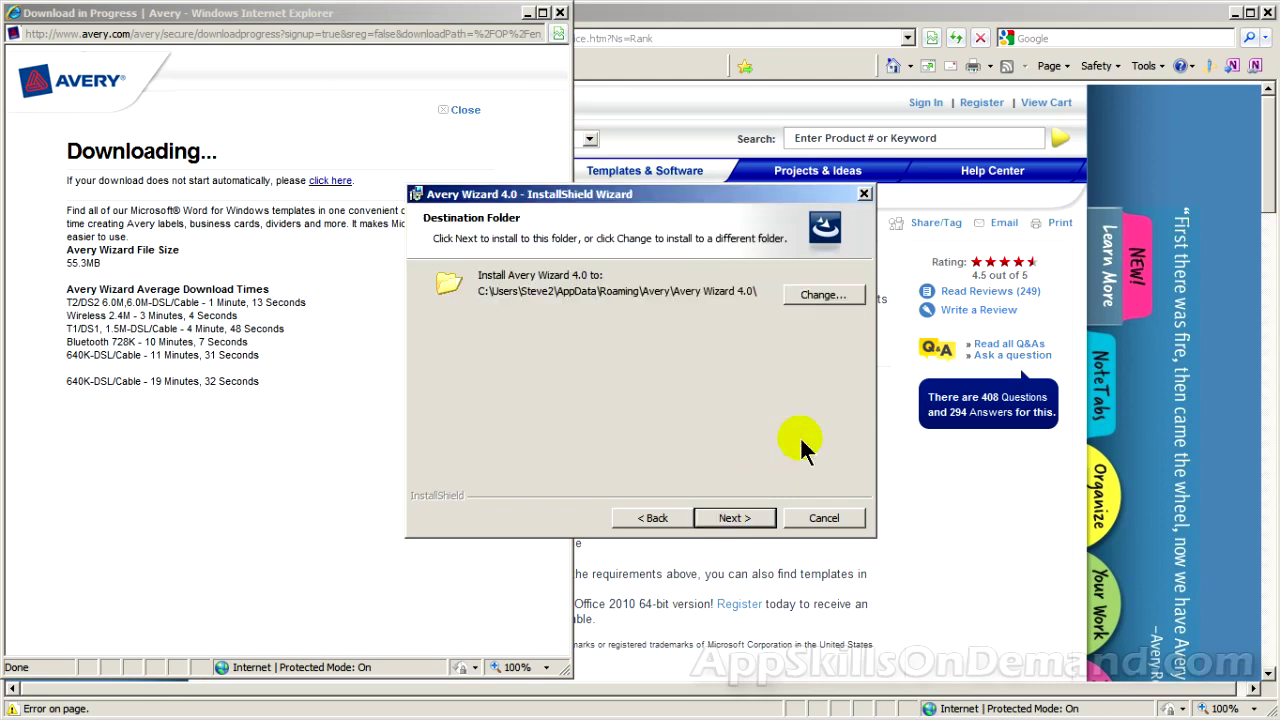
{"action": "left_click", "coordinate": [759, 516]}
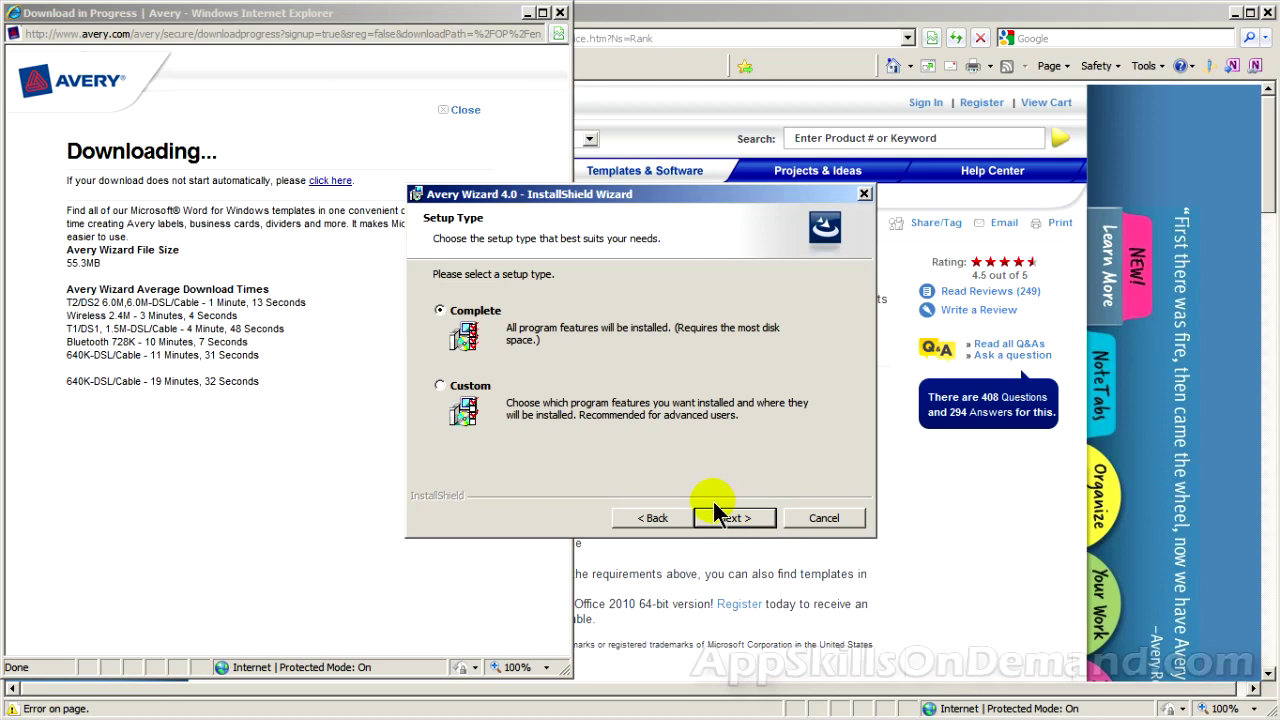
{"action": "left_click", "coordinate": [720, 518]}
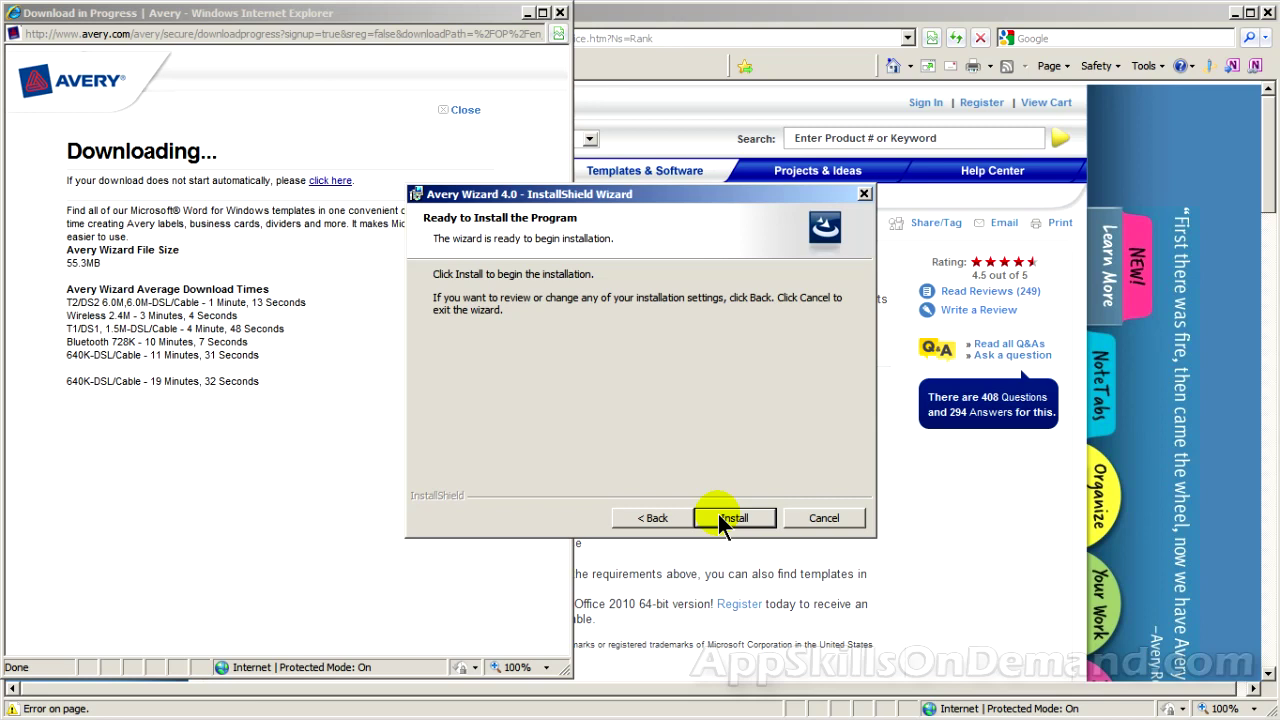
Install Avery Wizard 4.0, dismiss the Error 1904 module registration message, and finish
{"action": "left_click", "coordinate": [720, 518]}
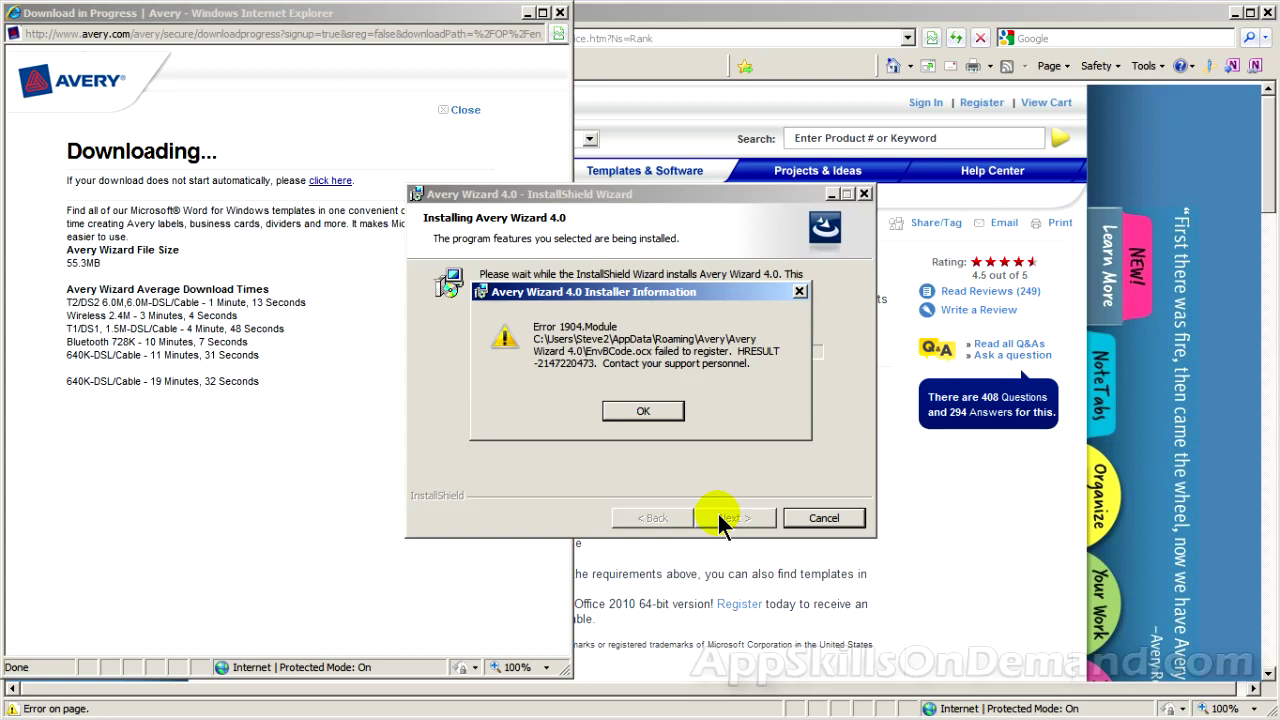
{"action": "left_click", "coordinate": [659, 414]}
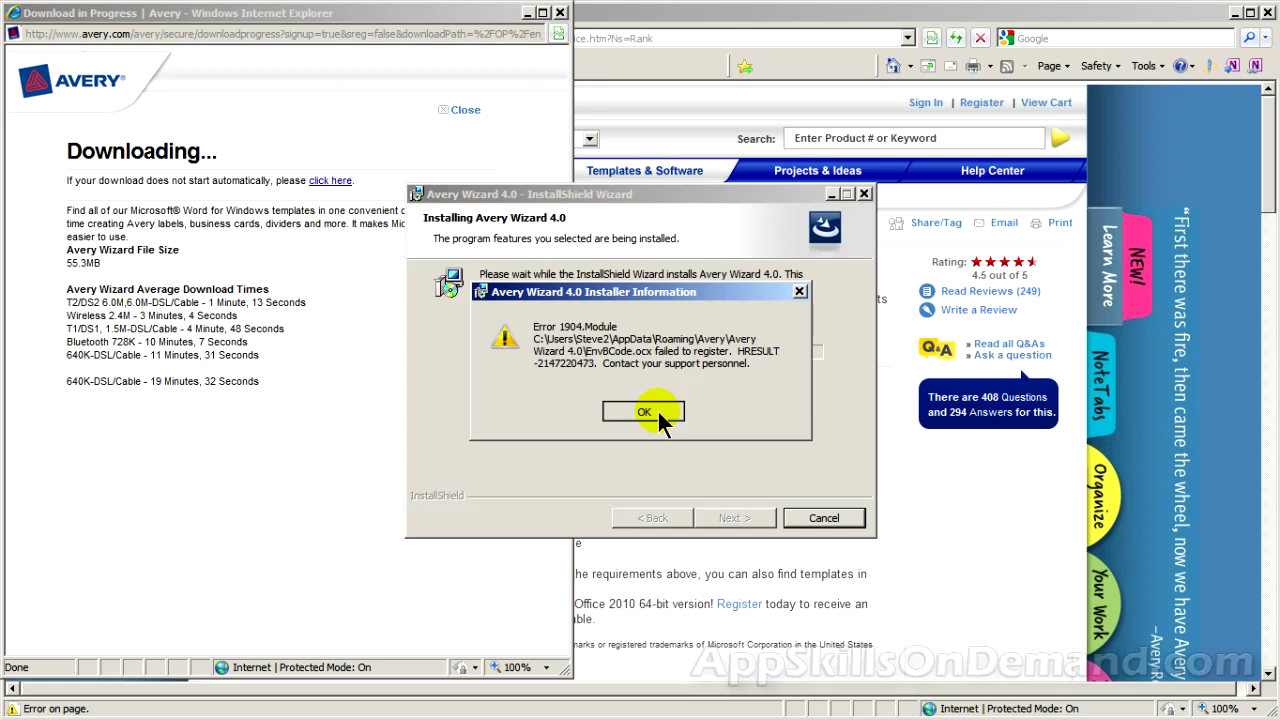
{"action": "left_click", "coordinate": [659, 418]}
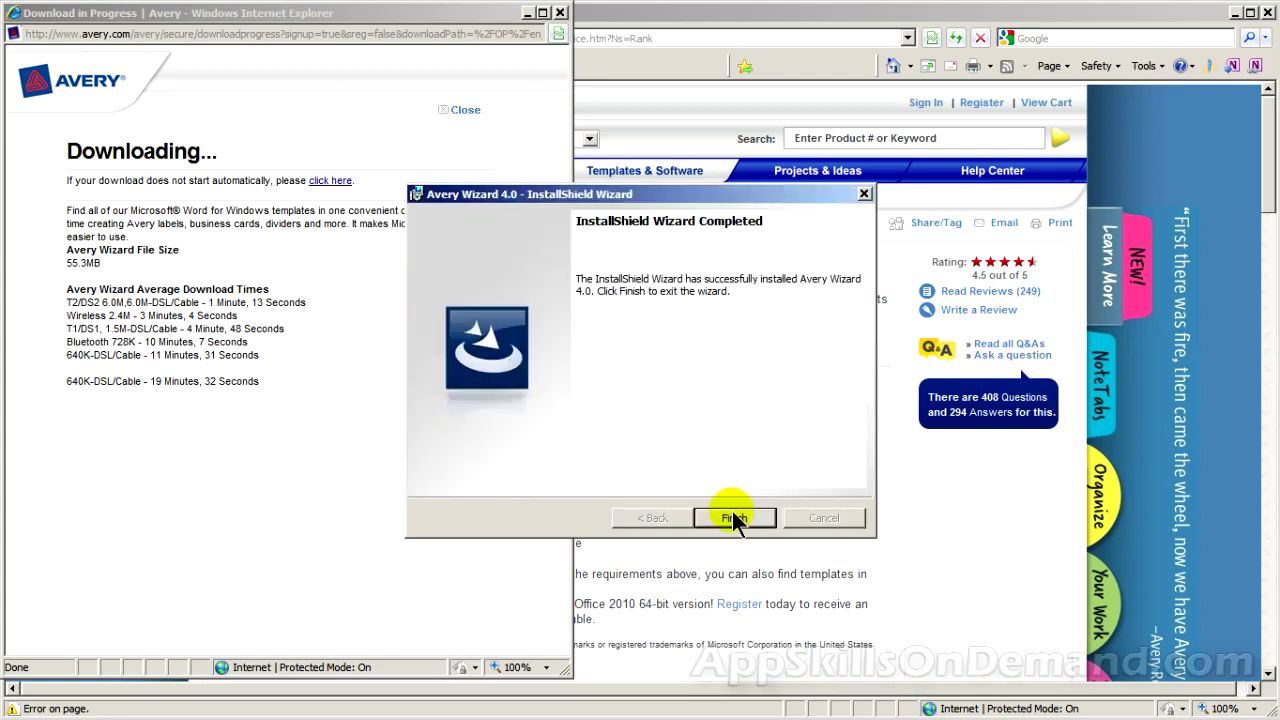
{"action": "left_click", "coordinate": [733, 517]}
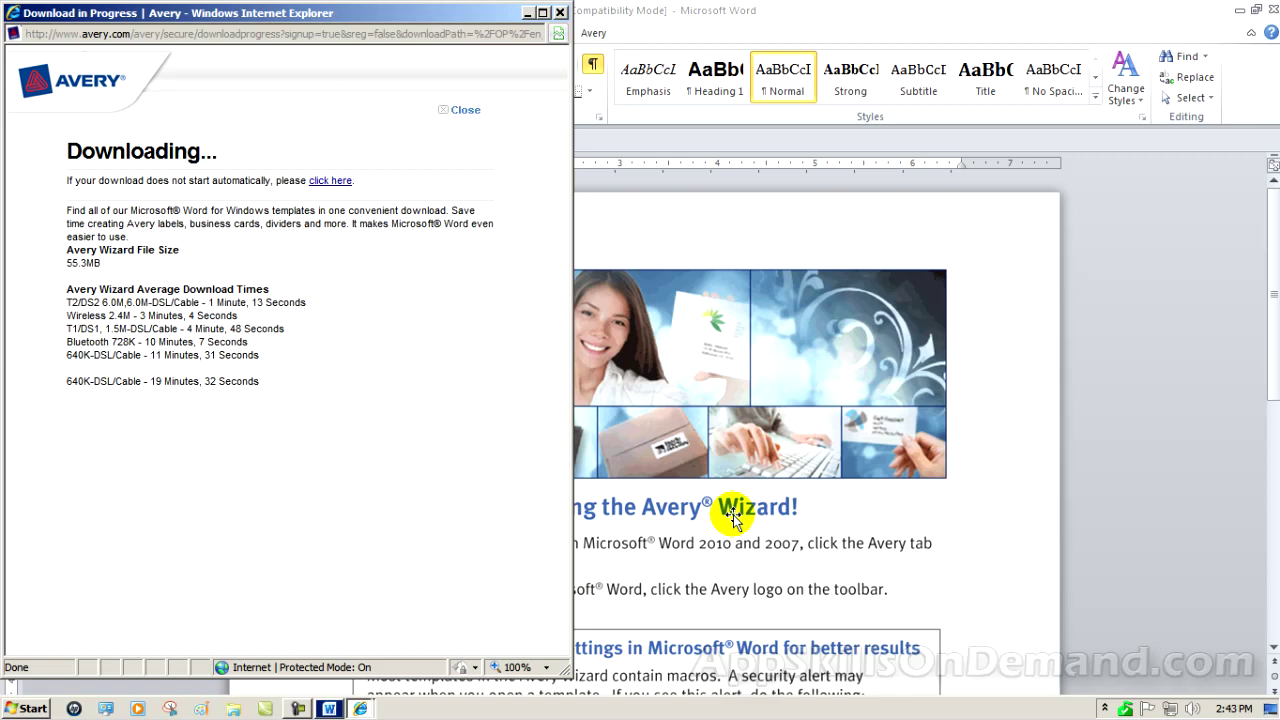
Close the Internet Explorer Download in Progress window to reveal the Avery Wizard Readme
{"action": "left_click", "coordinate": [560, 13]}
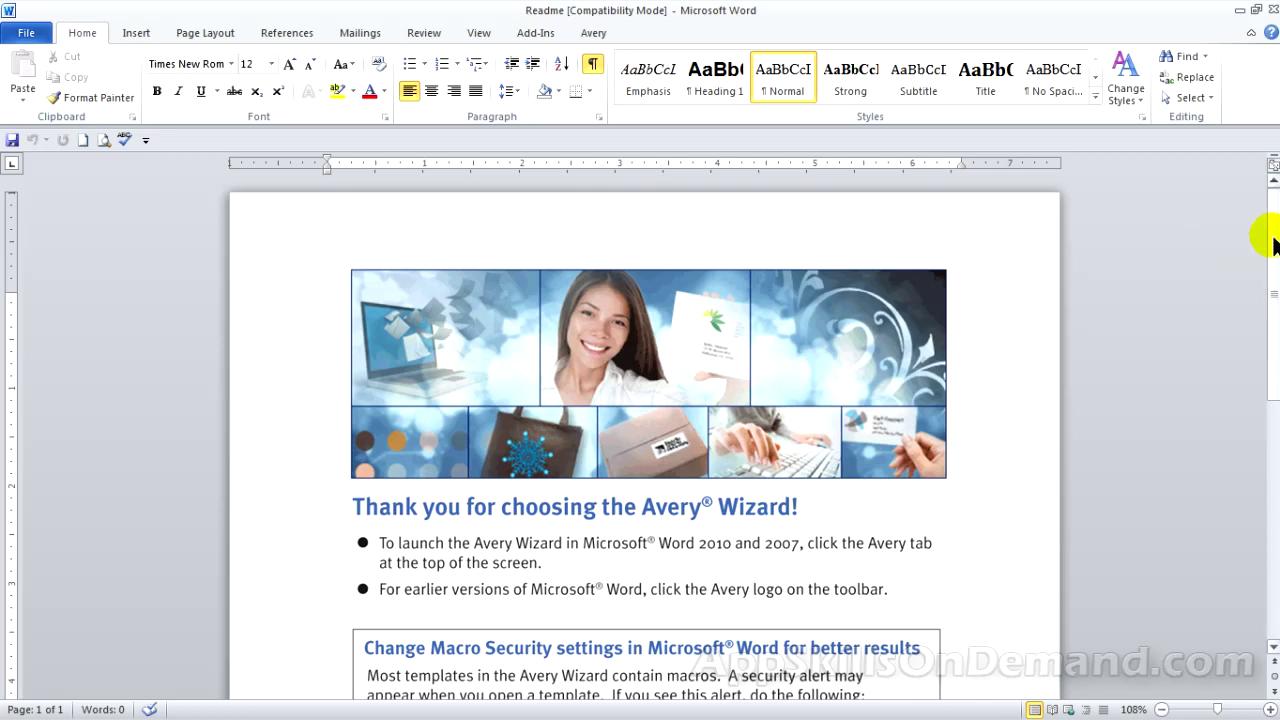
{"action": "left_click_drag", "start_coordinate": [1272, 237], "coordinate": [1272, 319]}
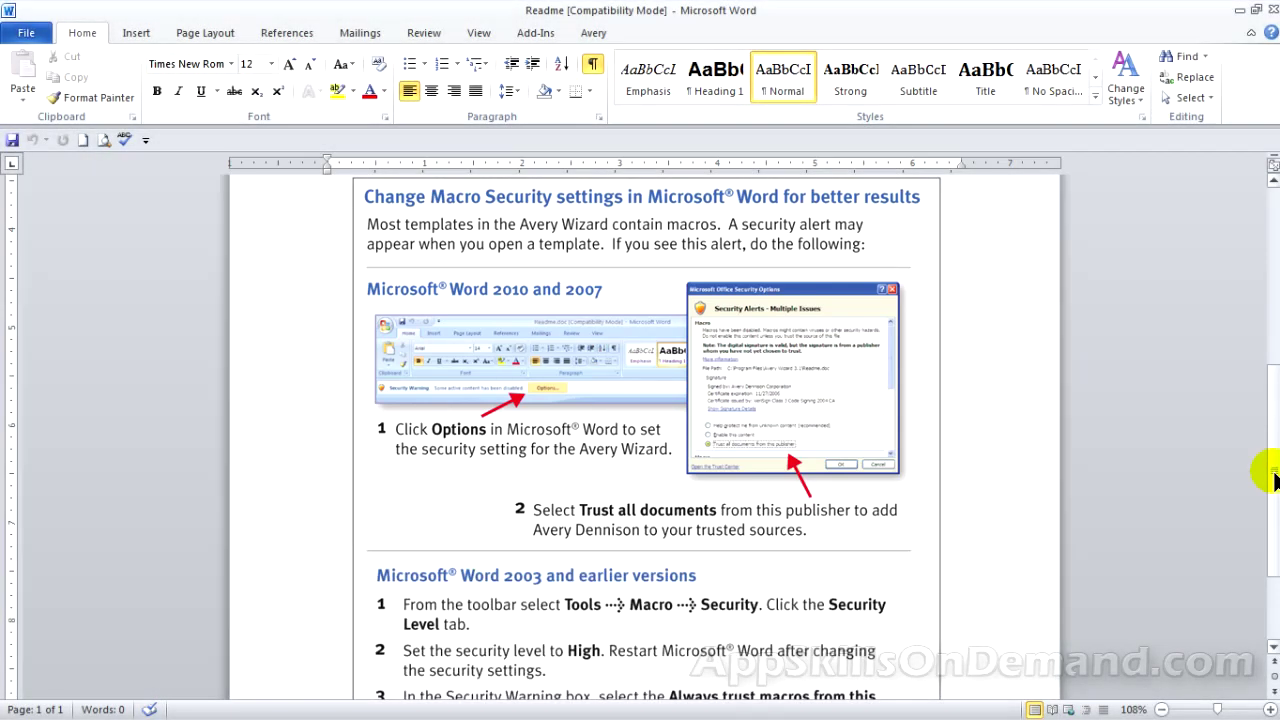
{"action": "scroll", "coordinate": [1275, 490], "scroll_direction": "down", "scroll_amount": 1}
{"action": "left_click_drag", "start_coordinate": [1275, 490], "coordinate": [1274, 537]}
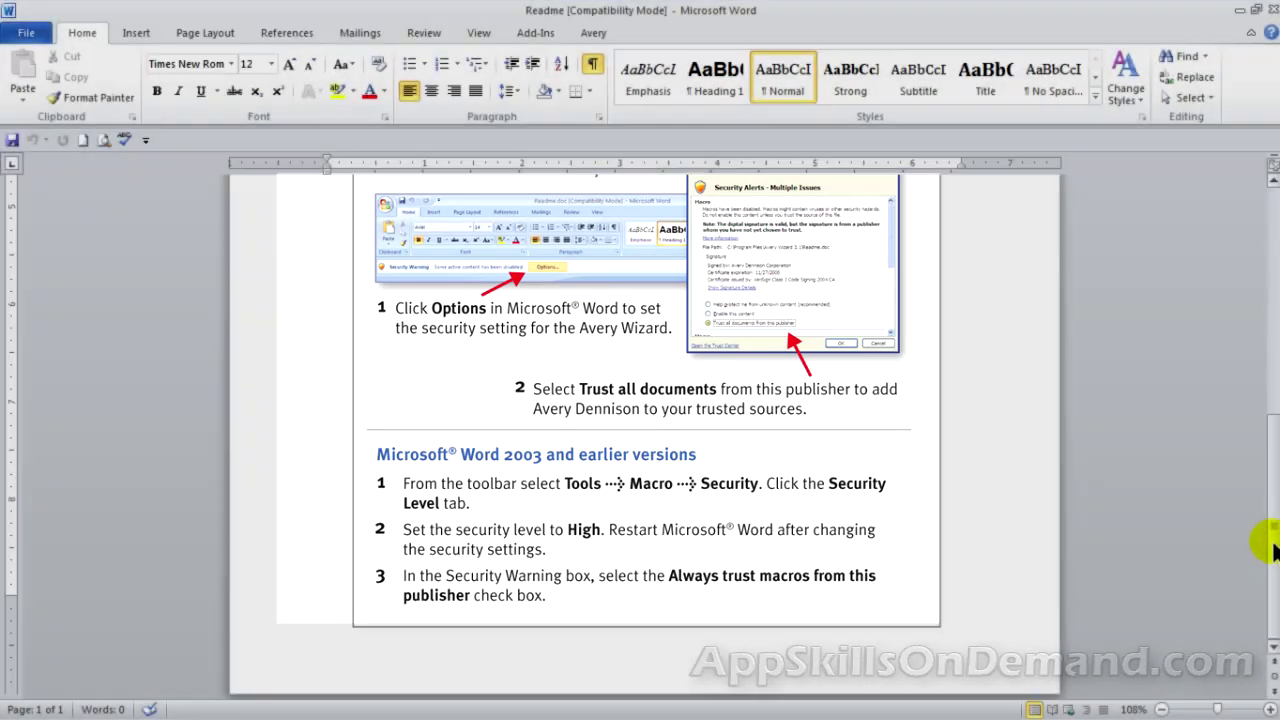
{"action": "left_click_drag", "start_coordinate": [1272, 545], "coordinate": [1266, 294]}
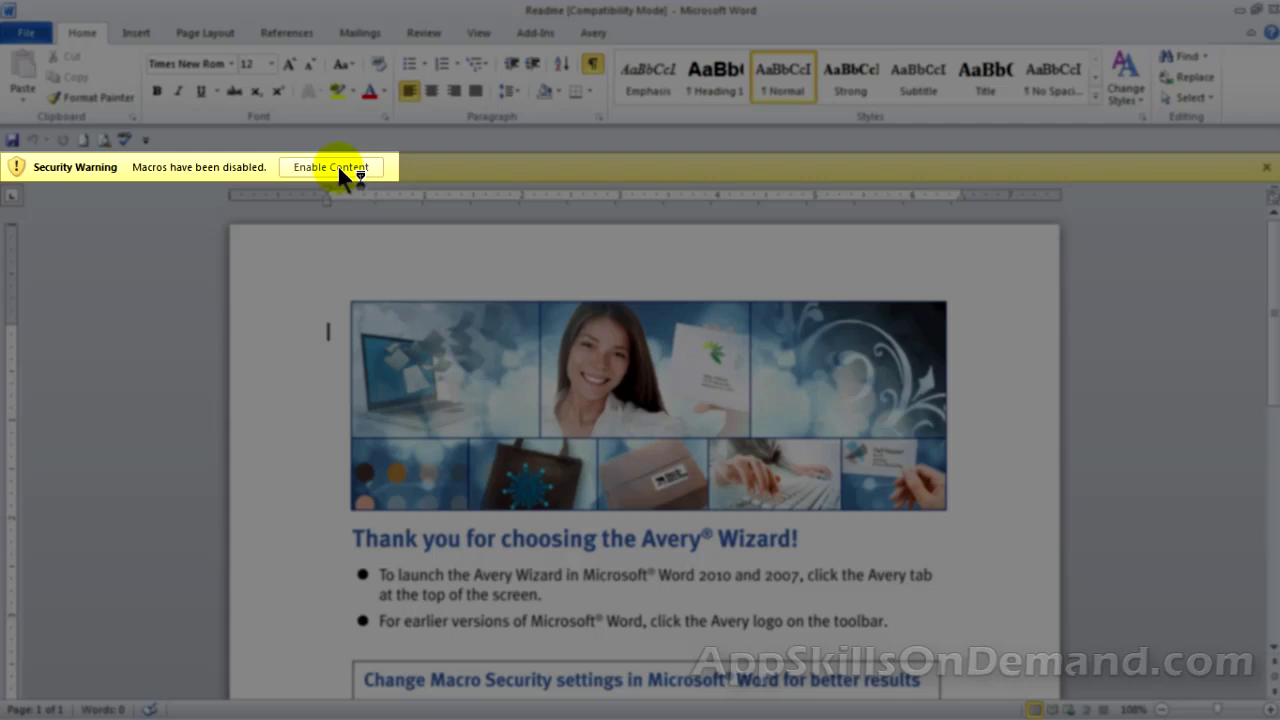
Enable macros, start Avery Wizard from Word's Avery tab, and cancel the Auto Fill Data prompt
{"action": "left_click", "coordinate": [333, 167]}
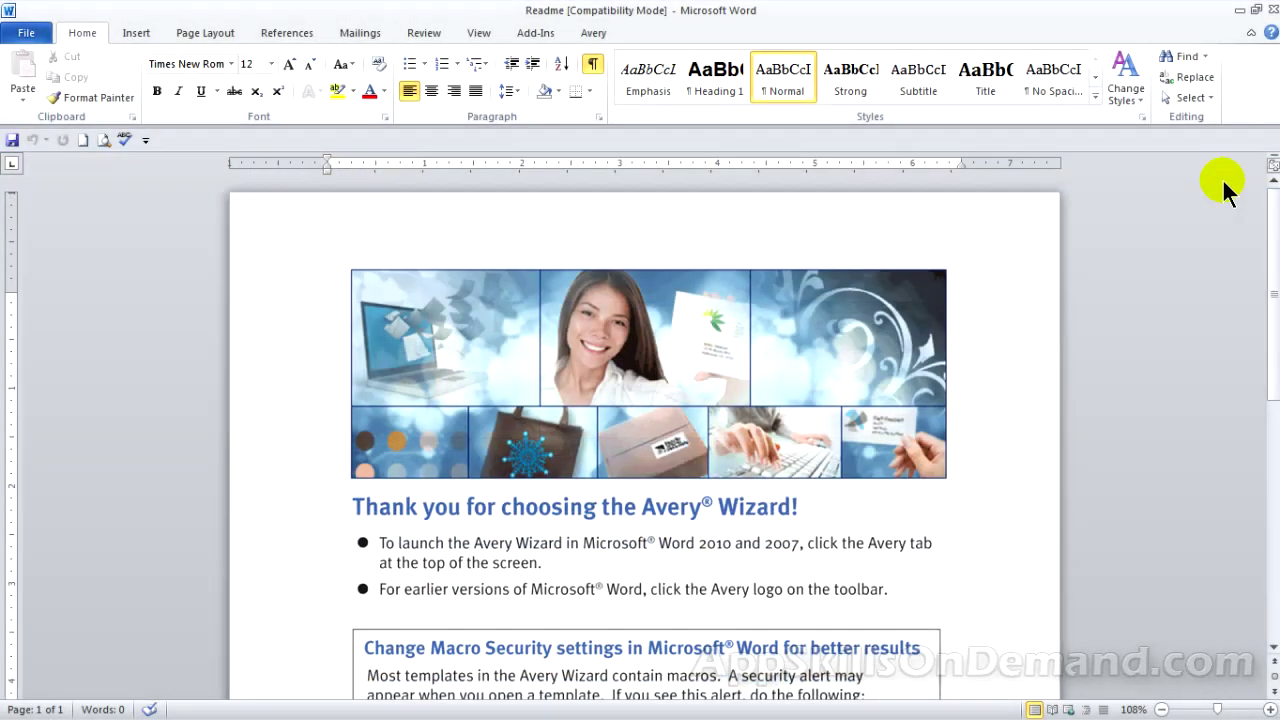
{"action": "left_click", "coordinate": [612, 40]}
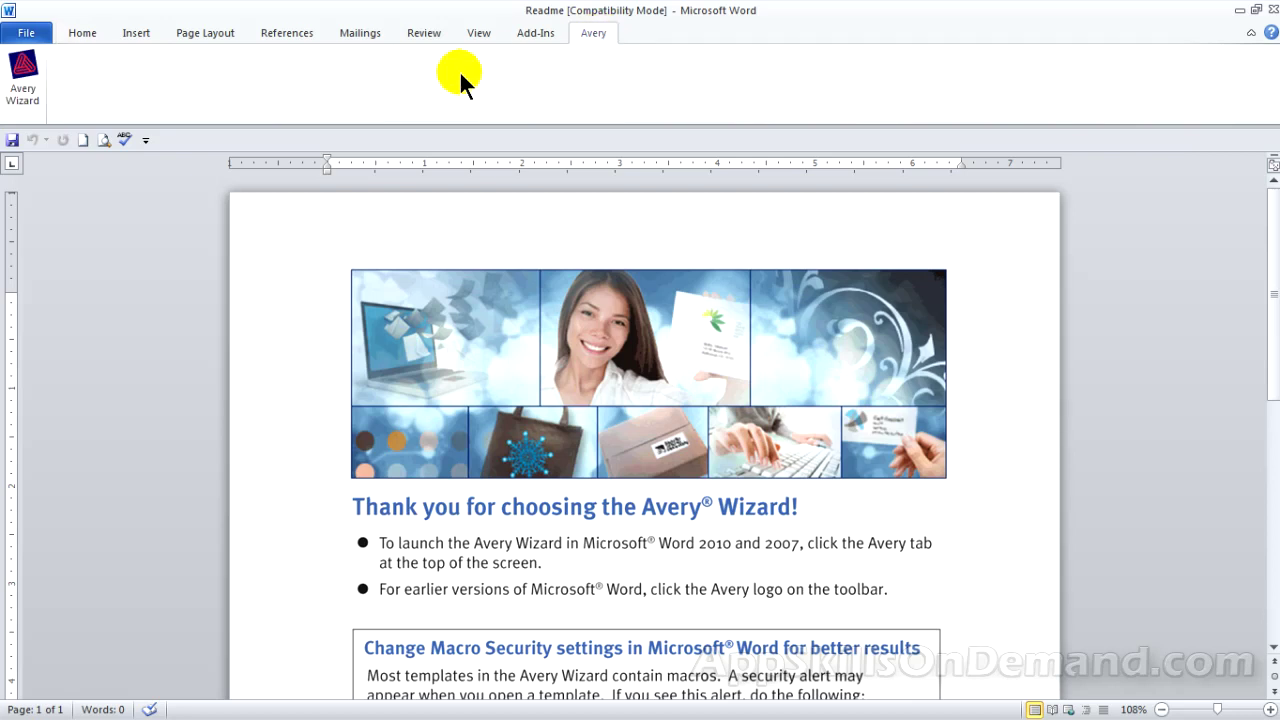
{"action": "left_click", "coordinate": [24, 88]}
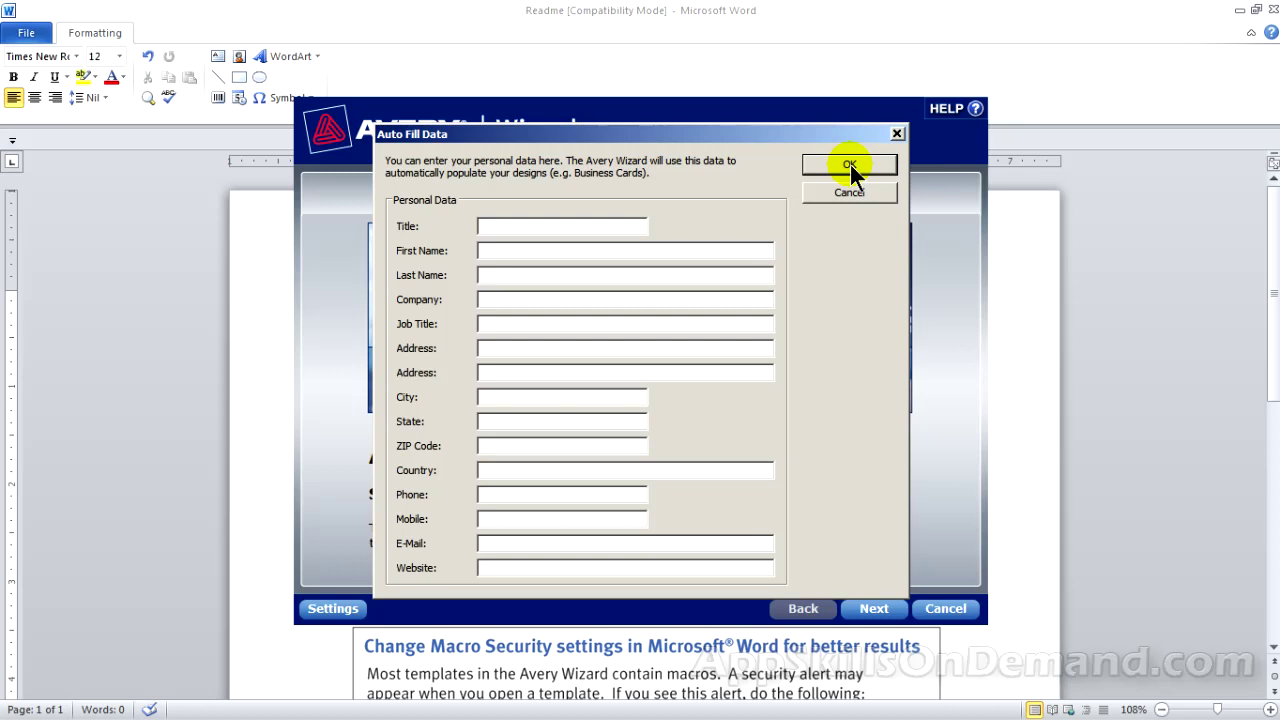
{"action": "left_click", "coordinate": [857, 194]}
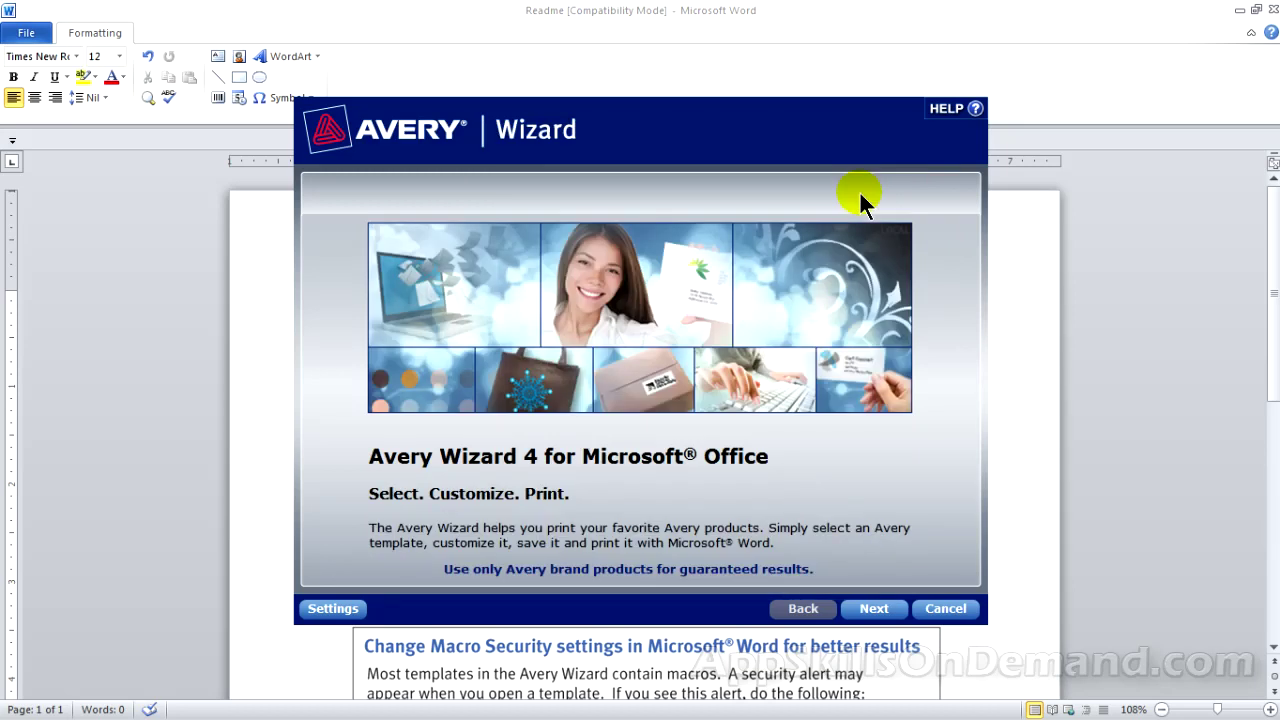